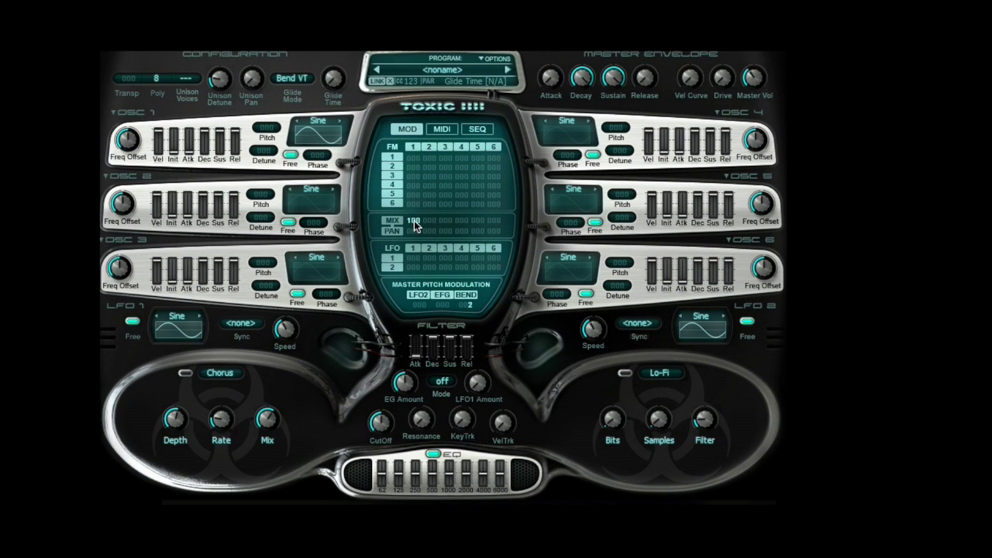
Set the mix level of oscillators 2, 3 and 4 to 100 and the number of unison voices to 4.
left_click_drag(428, 220, 429, 147)
left_click_drag(432, 201, 470, 217)
left_click(188, 78)
left_click(224, 104)
Assign the Noise 2 waveform to oscillator 1, Square to oscillators 2 and 3, and Organ to oscillator 4.
left_click(317, 128)
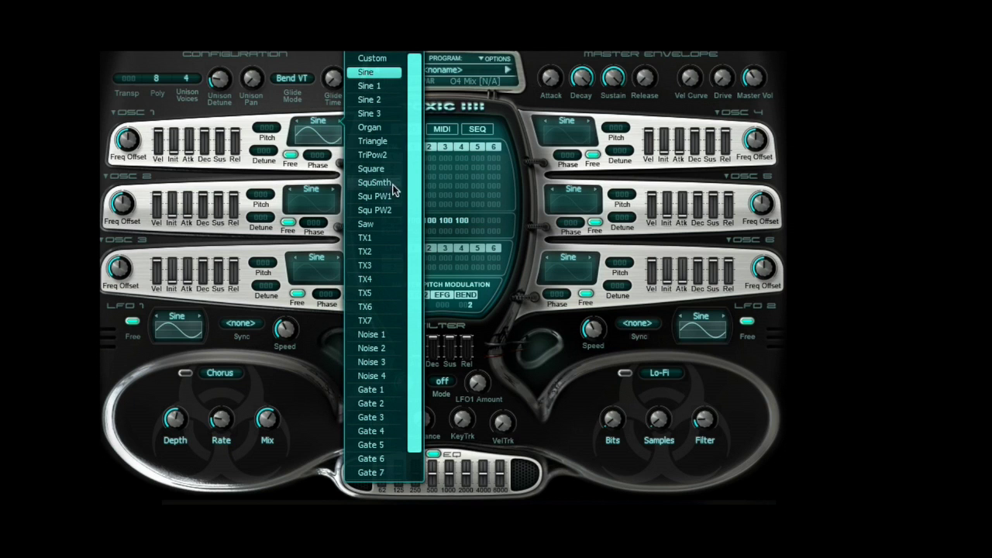
left_click(375, 351)
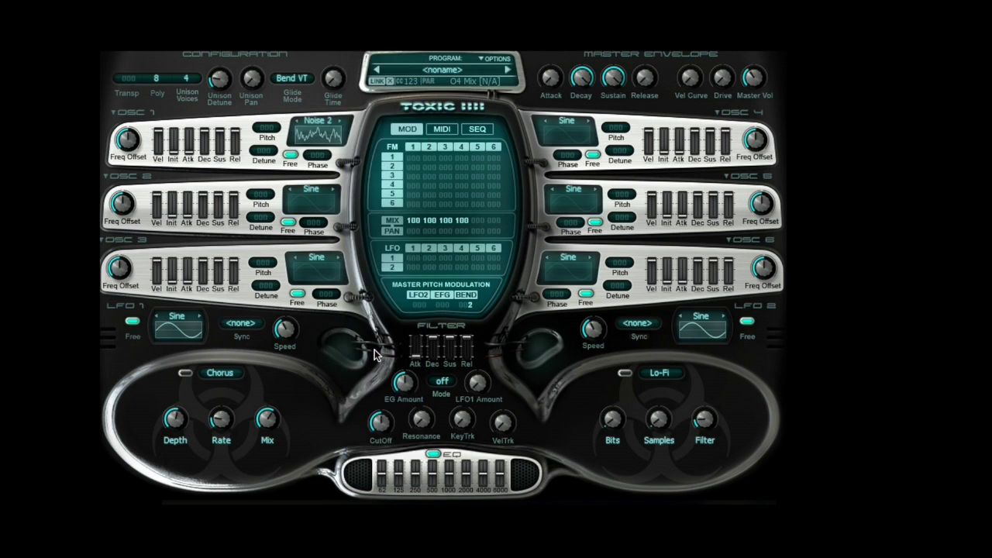
left_click(327, 190)
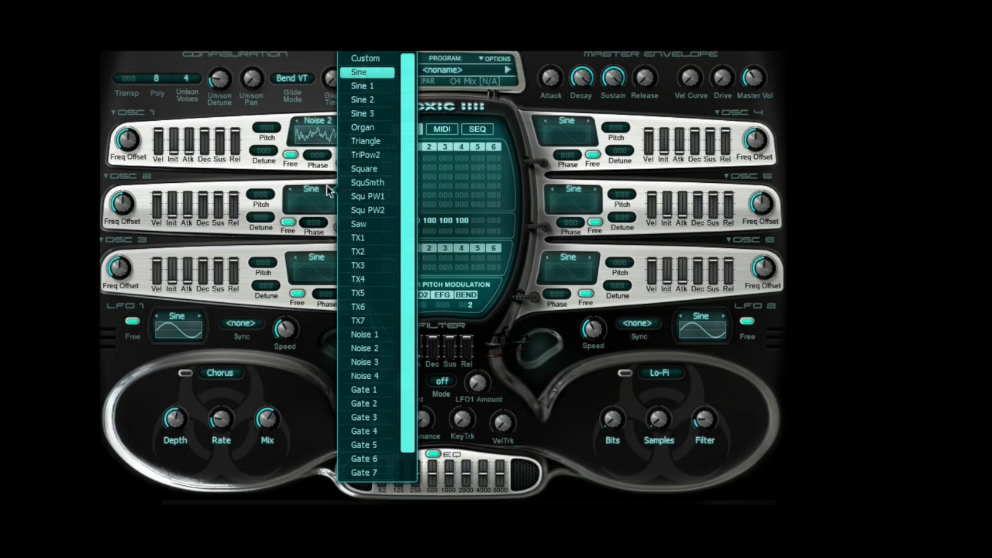
left_click(374, 166)
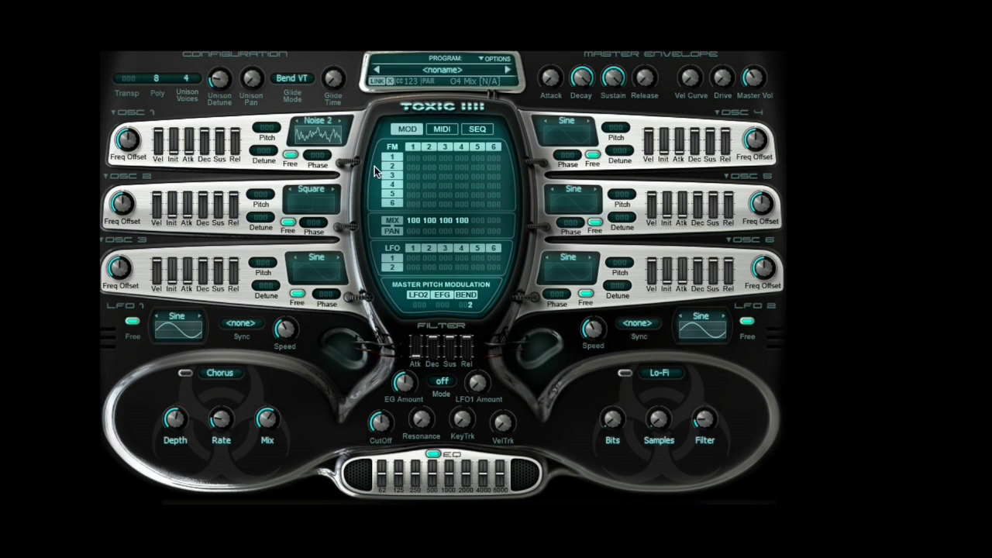
left_click(322, 266)
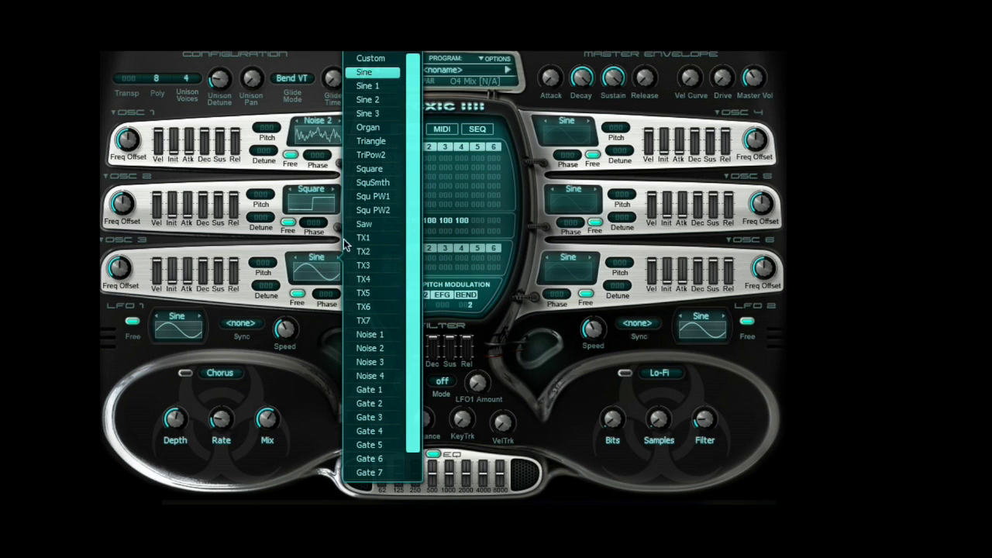
left_click(373, 169)
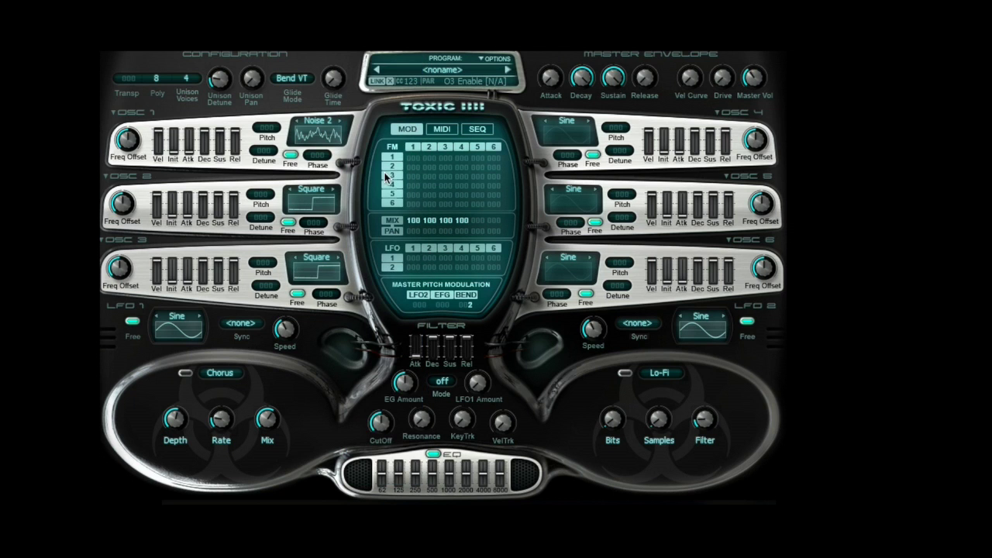
left_click(576, 140)
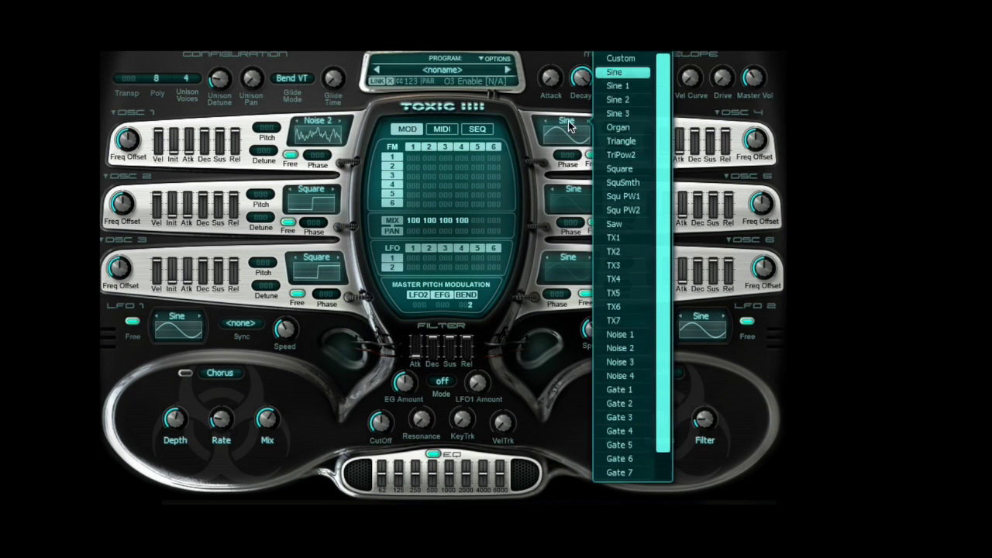
left_click(609, 130)
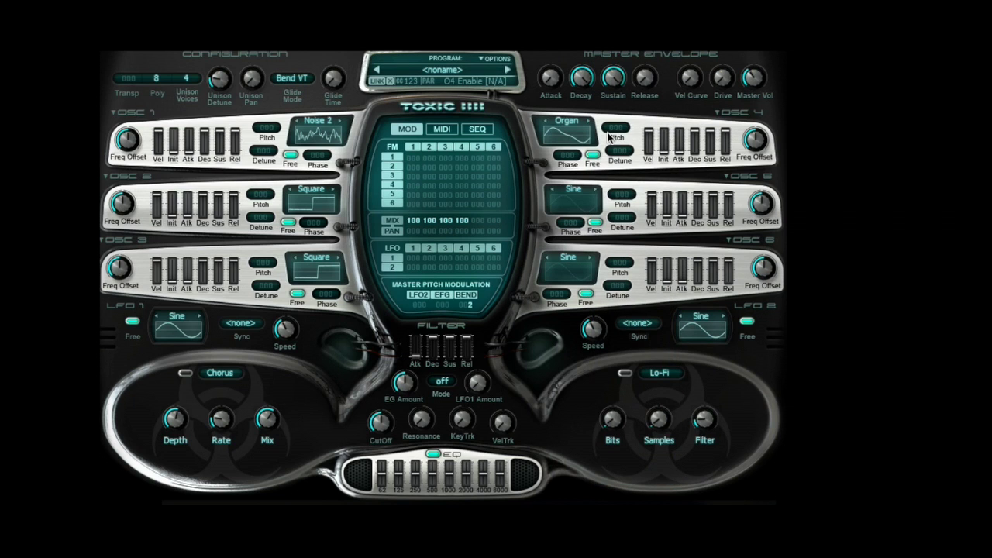
Make slight adjustments to the frequency offset of oscillators 1, 2, 3 and 4.
left_click(128, 139)
left_click_drag(129, 139, 129, 143)
left_click_drag(122, 203, 122, 202)
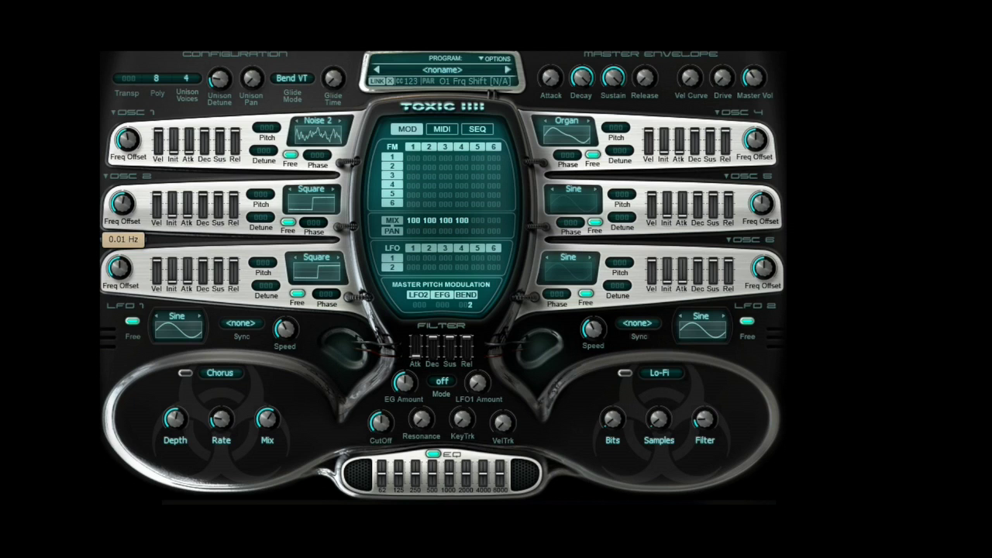
left_click_drag(122, 202, 124, 207)
left_click_drag(124, 268, 126, 272)
left_click_drag(755, 139, 755, 141)
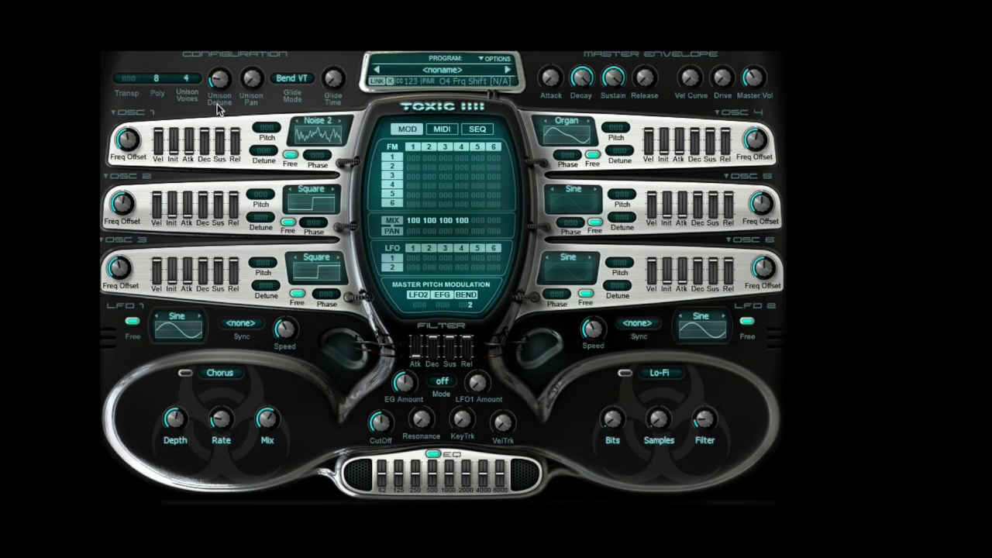
Adjust the unison detune, unison pan and glide time, and fine-tune the master volume and drive.
left_click_drag(218, 82, 252, 77)
left_click_drag(334, 77, 333, 77)
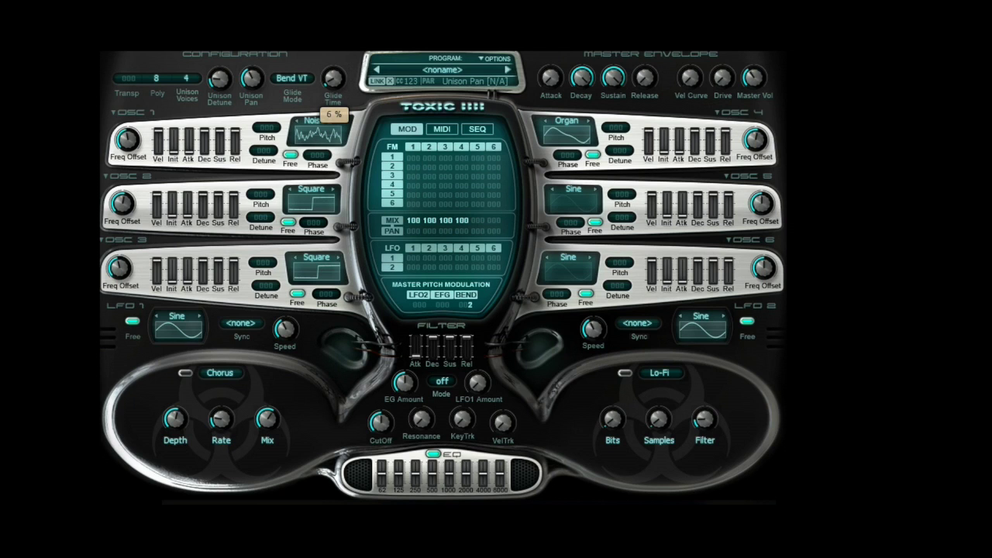
left_click_drag(334, 78, 334, 77)
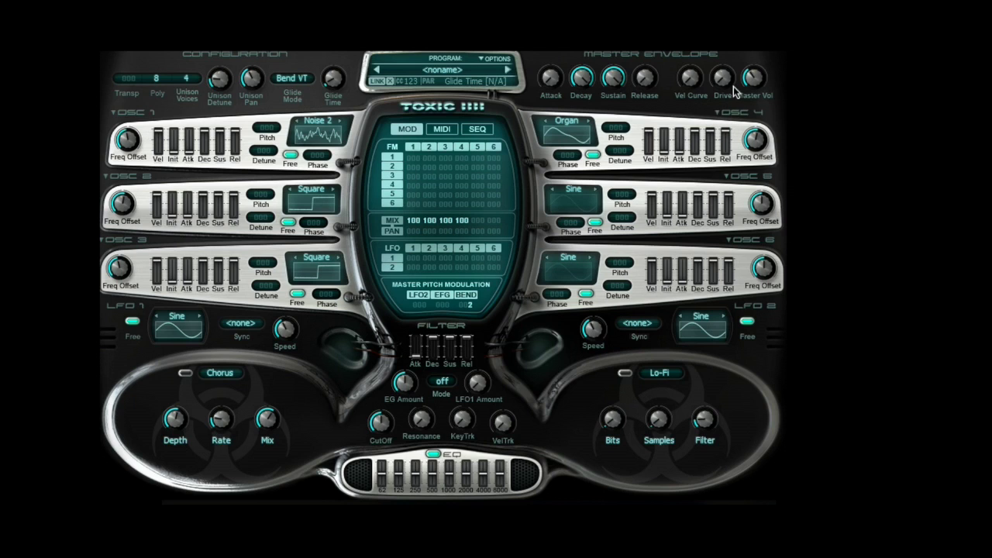
left_click_drag(751, 78, 727, 80)
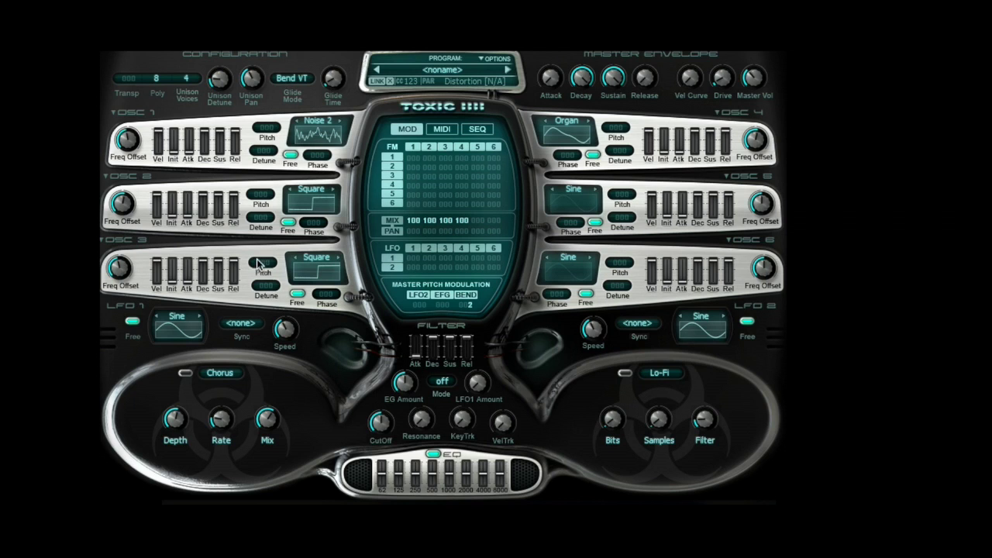
Set the pitch of oscillator 3 to -12 and oscillator 4 to 12, and adjust oscillator 3's envelope attack.
left_click_drag(262, 264, 264, 286)
left_click_drag(618, 134, 617, 121)
mouse_move(183, 291)
left_mouse_down()
mouse_move(183, 302)
mouse_move(190, 284)
left_mouse_up()
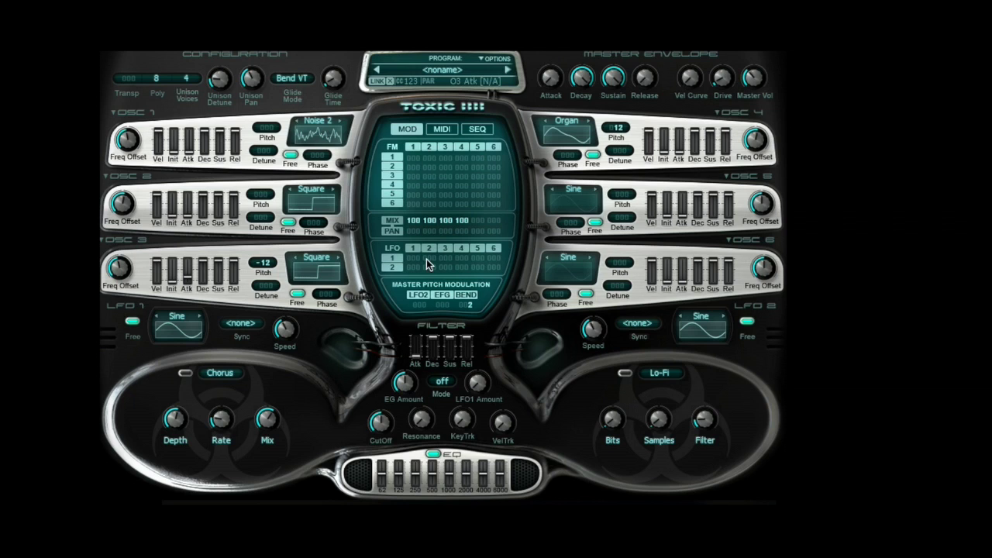
Set the LFO 1 modulation to 100 for oscillator 1 and 25 for oscillator 2, and LFO 2 to 25 for oscillator 3.
mouse_move(414, 258)
left_mouse_down()
mouse_move(414, 232)
mouse_move(431, 252)
left_mouse_up()
mouse_move(448, 268)
left_mouse_down()
mouse_move(448, 259)
mouse_move(447, 271)
left_mouse_up()
Sync LFO 1 to 2/16 and LFO 2 to 4/4, and adjust the speed of both LFOs.
left_click(237, 324)
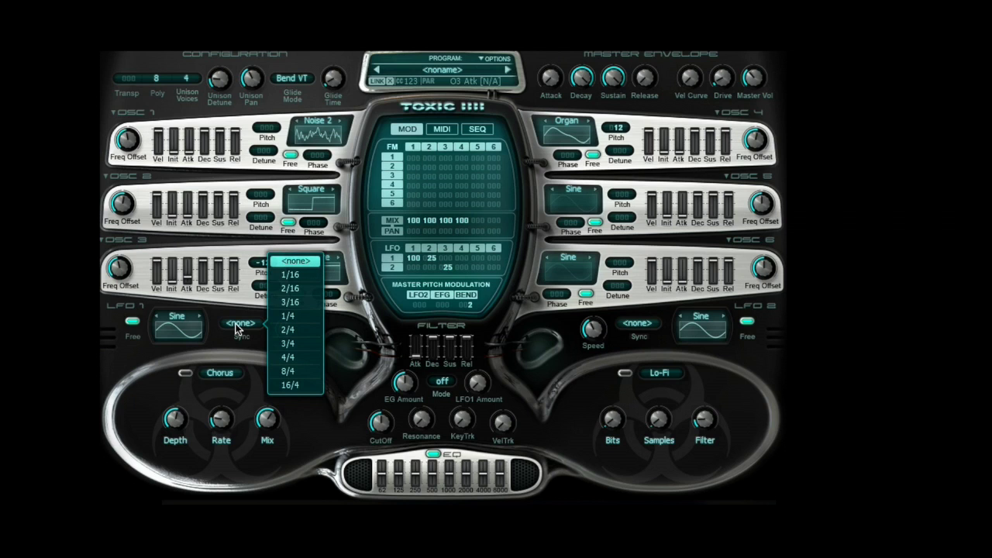
left_click(288, 292)
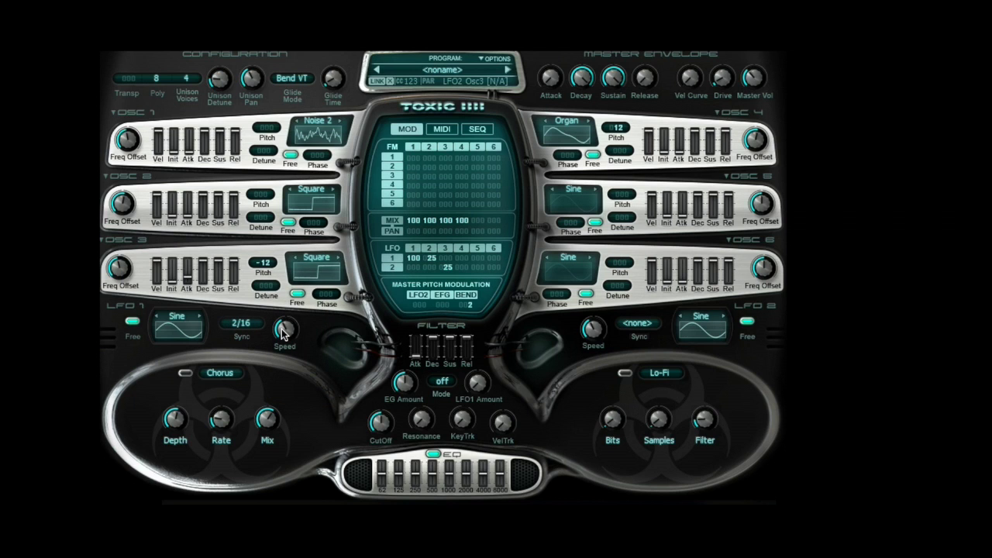
left_click(631, 325)
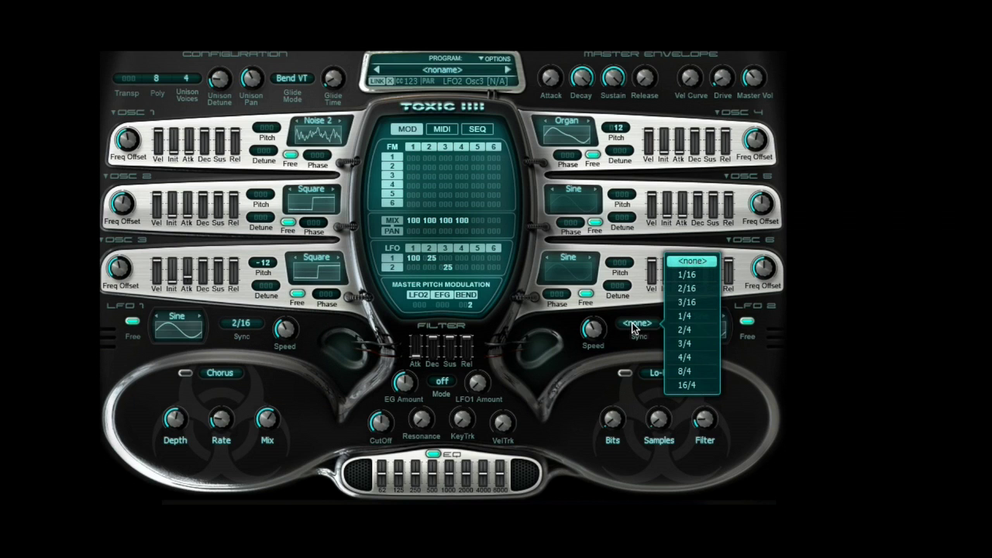
left_click(690, 363)
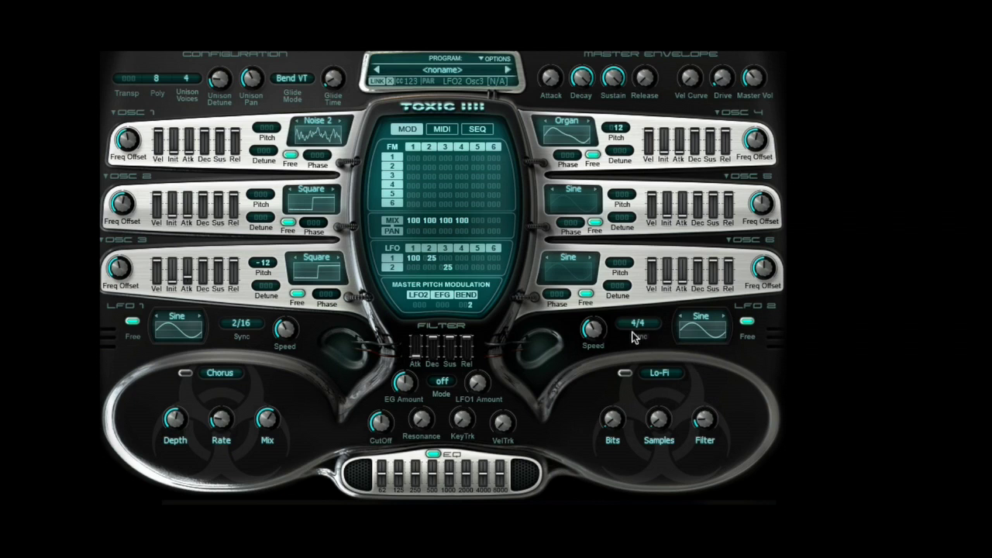
mouse_move(594, 329)
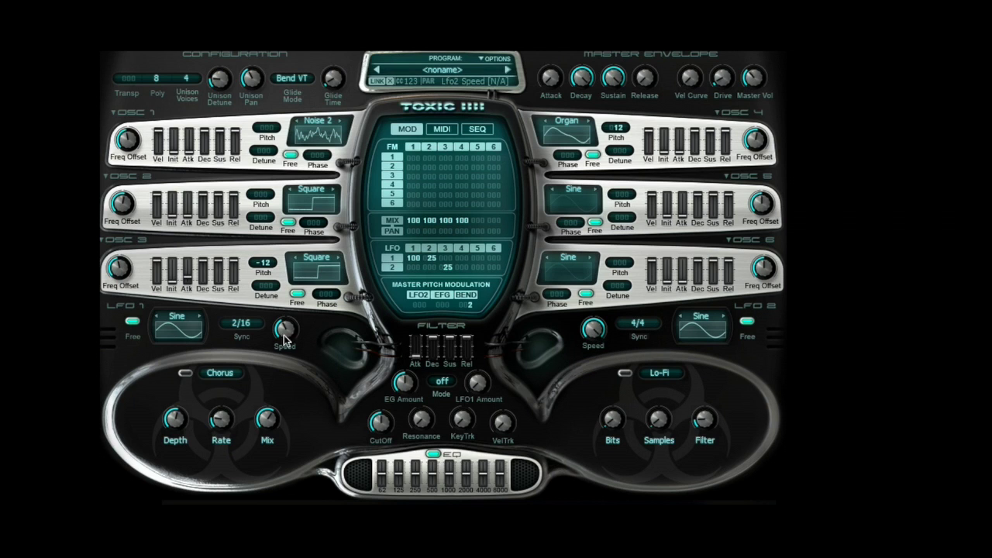
mouse_move(285, 330)
left_click_drag(284, 327, 284, 323)
In the MIDI matrix, route LFO 1 to Flt Res with an amount of 100, and raise the filter's resonance.
left_click(439, 128)
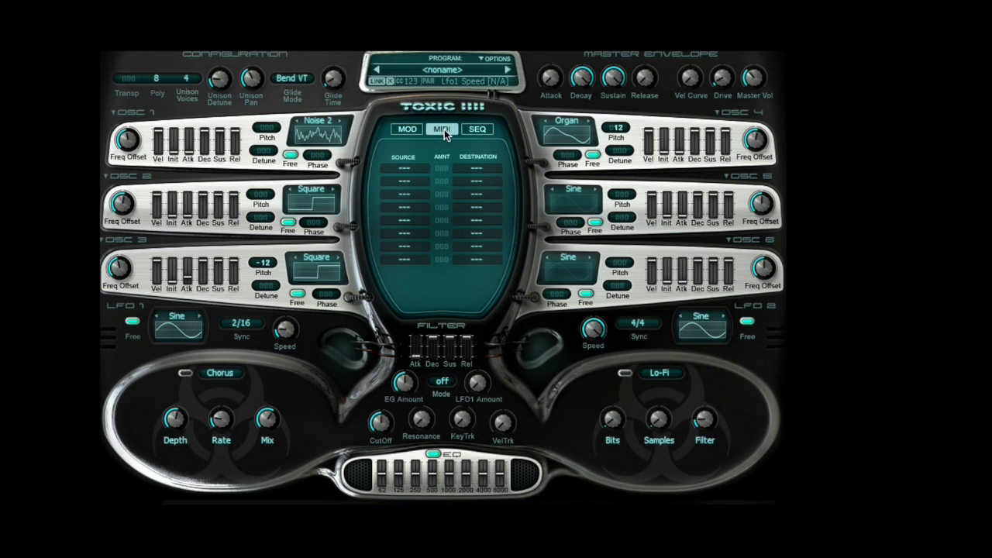
left_click(406, 166)
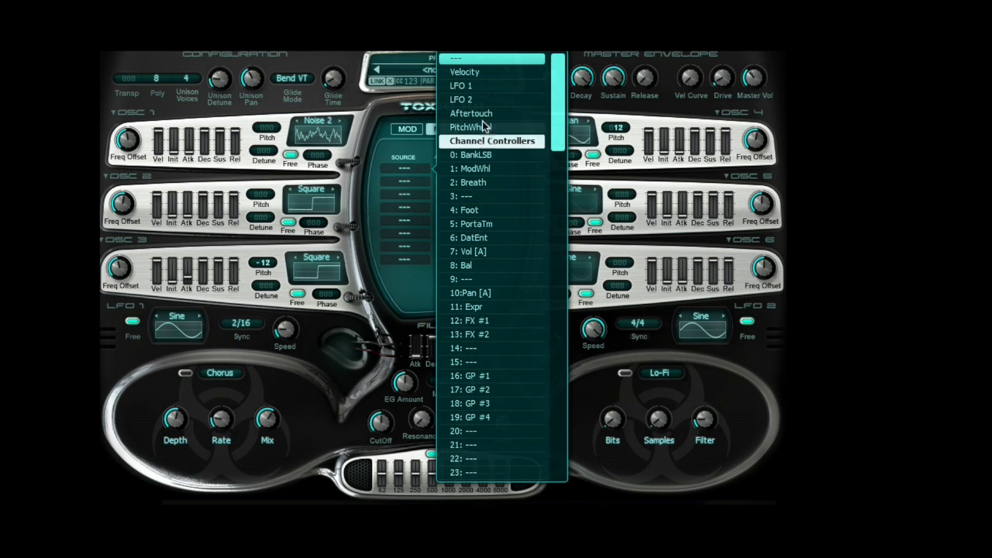
left_click(469, 86)
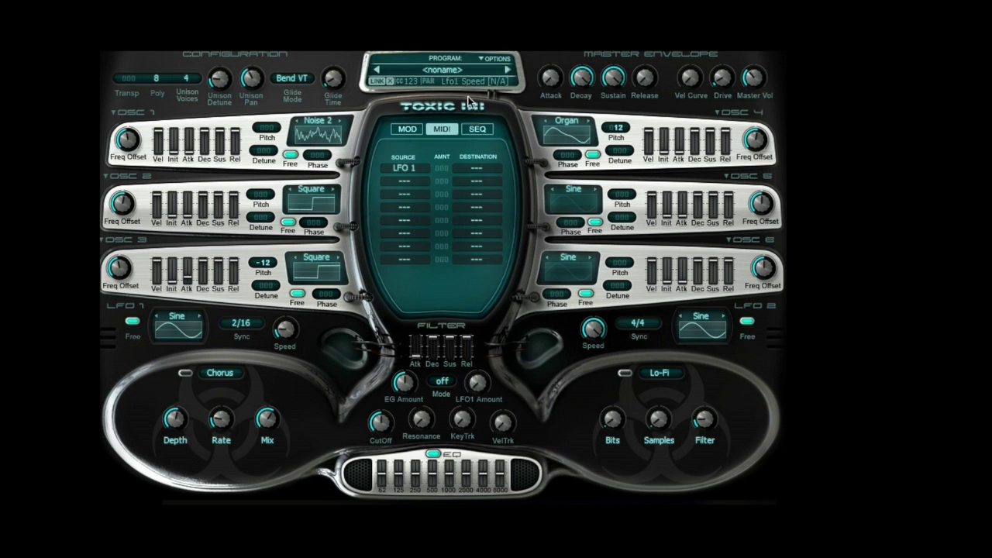
left_click(477, 167)
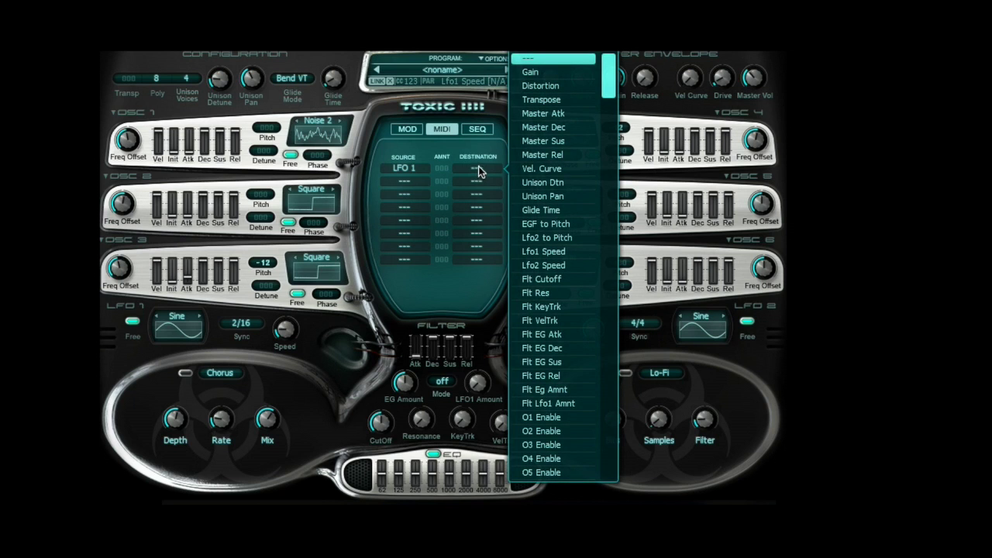
left_click(554, 295)
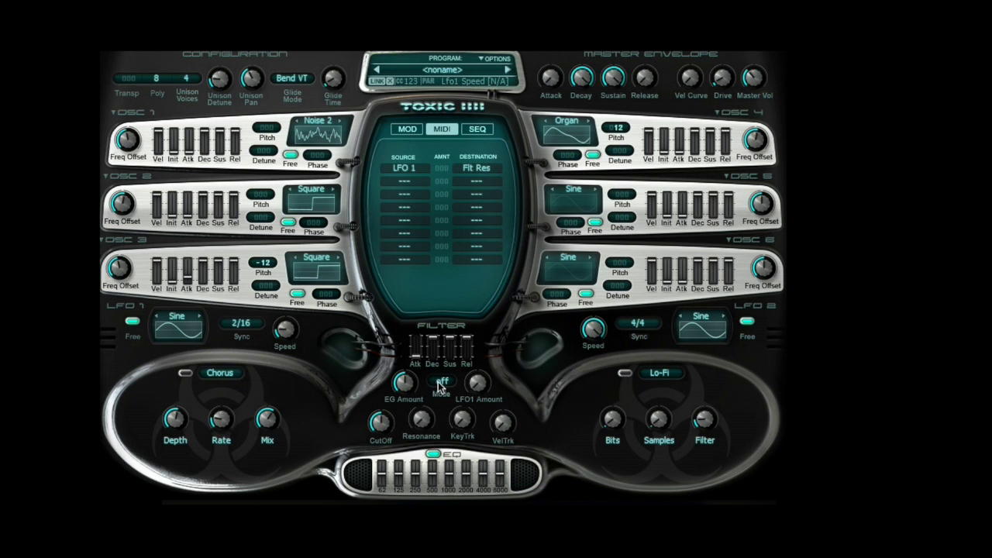
left_click_drag(423, 427, 423, 415)
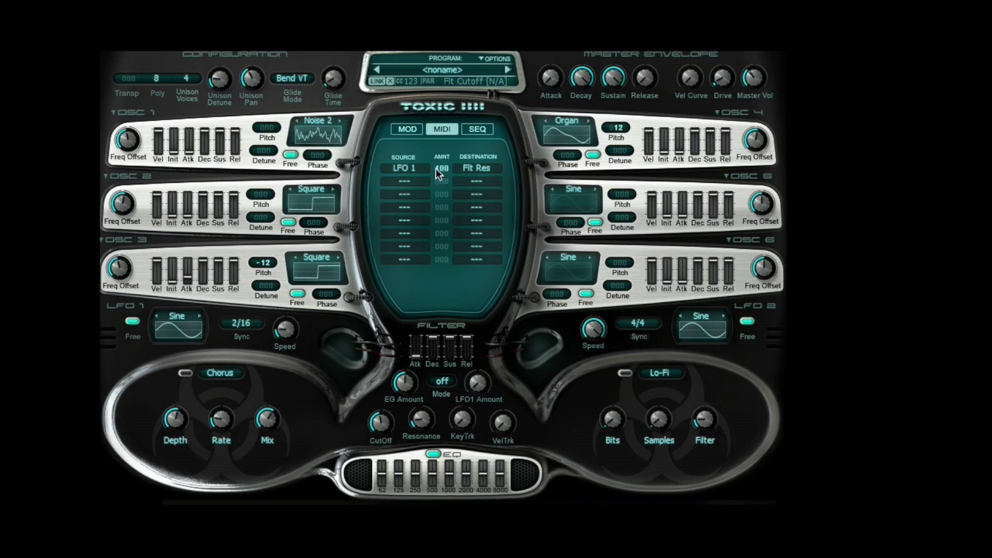
Set the filter mode to LP and adjust its EG amount, LFO1 amount, resonance and cutoff.
left_click(442, 382)
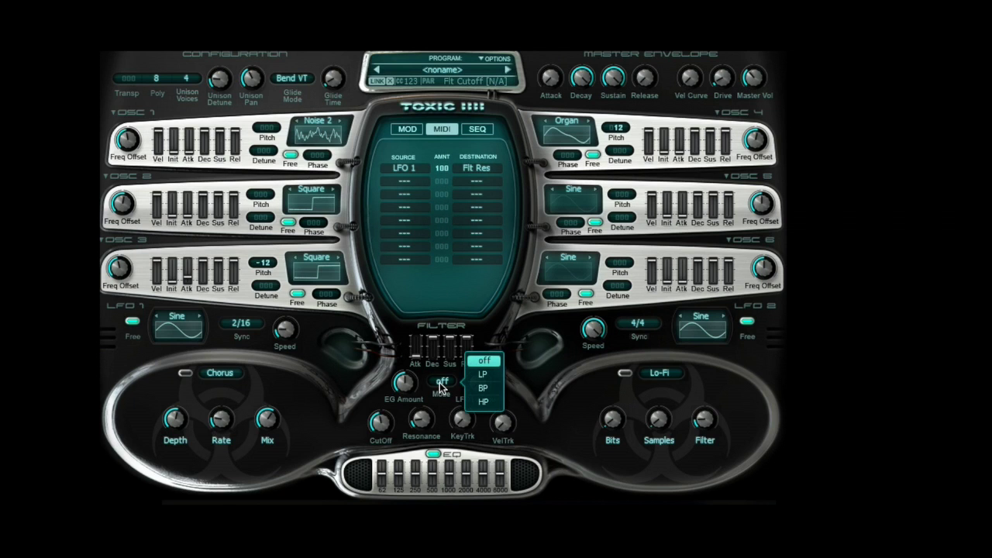
left_click(482, 375)
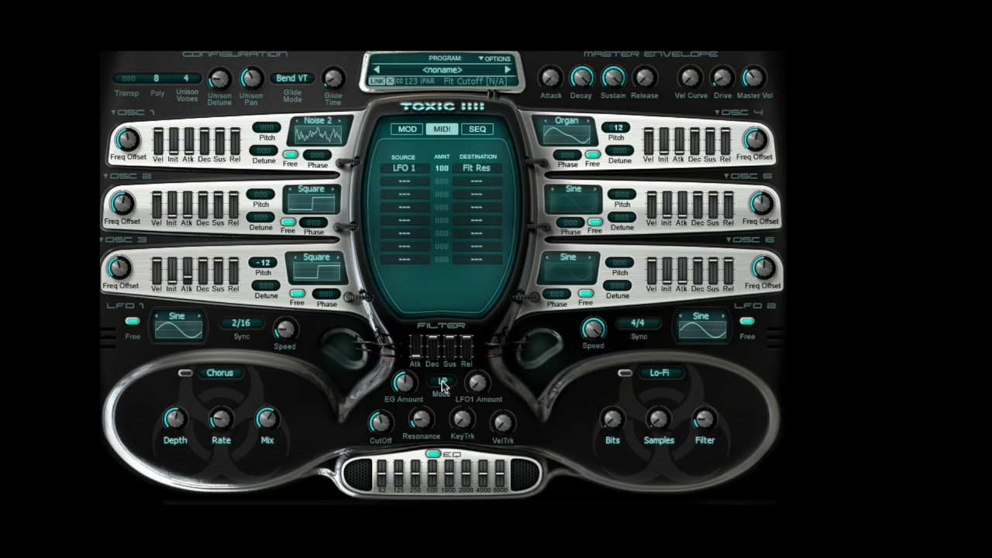
left_click_drag(406, 383, 405, 357)
mouse_move(466, 386)
left_mouse_down()
mouse_move(466, 376)
mouse_move(476, 379)
left_mouse_up()
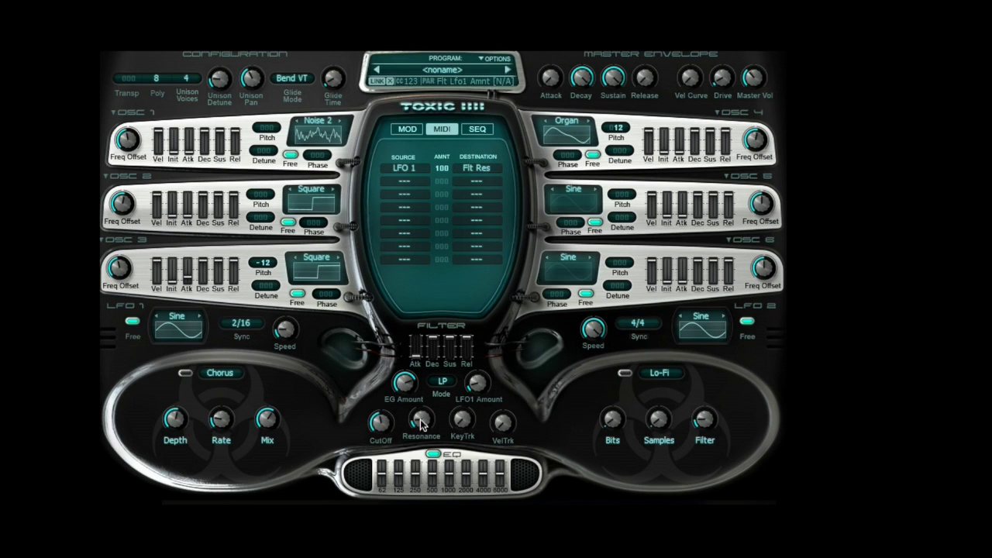
left_click_drag(420, 419, 420, 422)
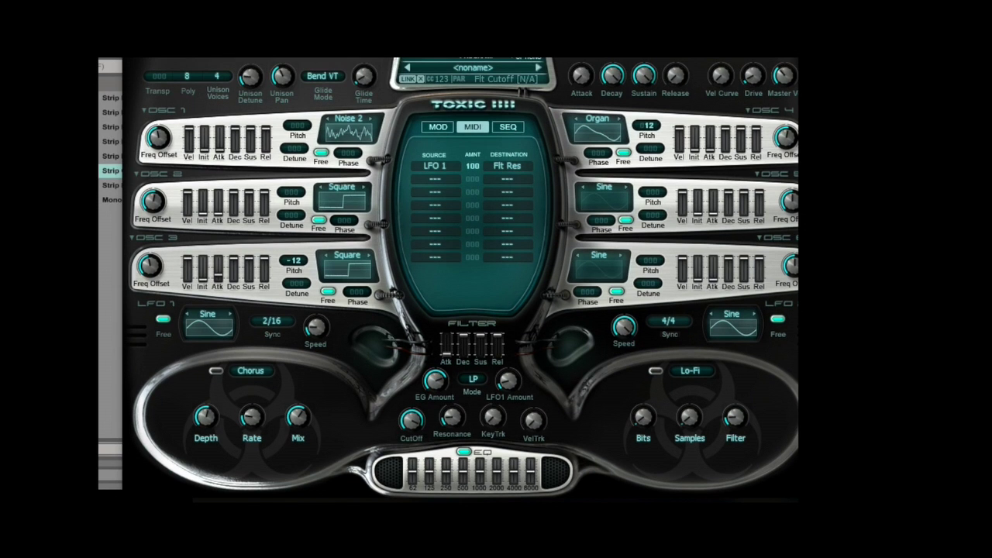
With playback running, shape the EQ bands and raise the filter's EG amount and its LFO1 amount to about 74%.
left_click_drag(360, 35, 372, 70)
key("space")
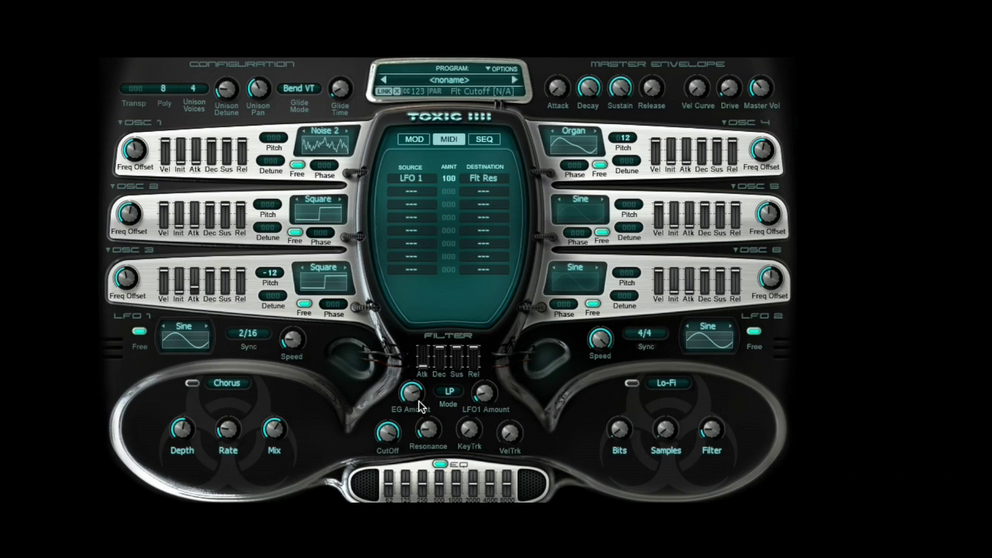
left_click_drag(417, 398, 385, 411)
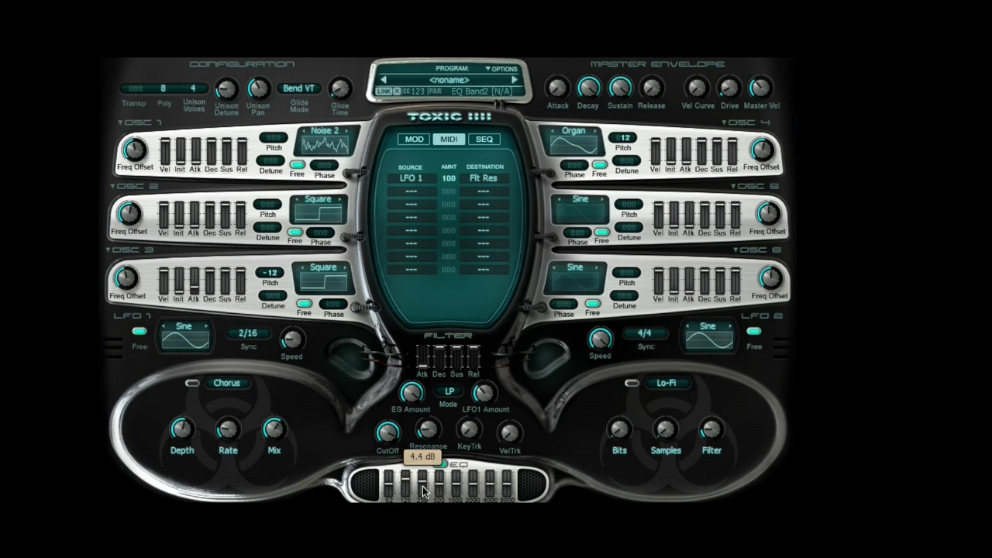
left_click_drag(438, 486, 388, 482)
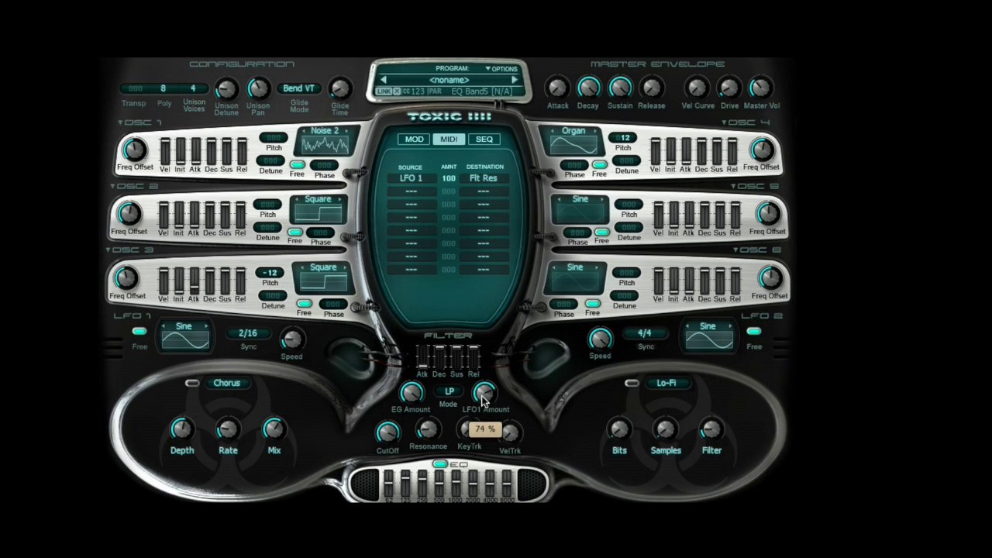
mouse_move(410, 392)
left_mouse_down()
mouse_move(410, 381)
mouse_move(411, 405)
mouse_move(410, 373)
left_mouse_up()
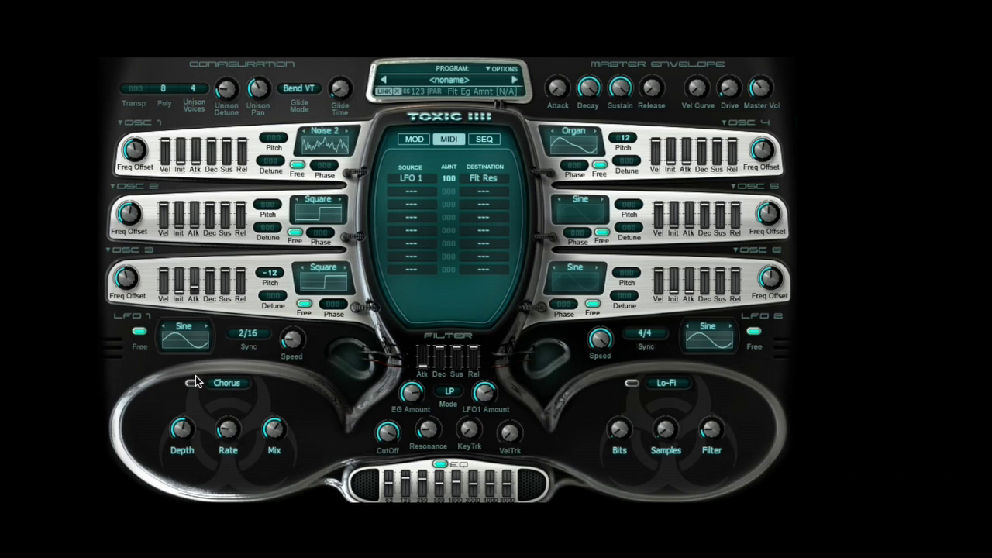
Enable the Chorus effect and adjust its depth, rate and mix.
left_click_drag(186, 430, 213, 435)
left_click(225, 430)
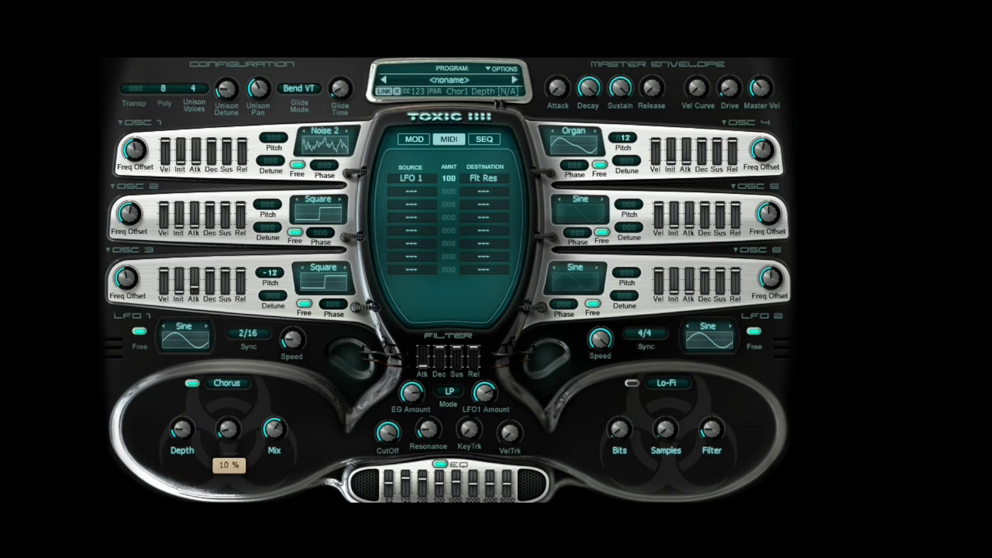
left_click(274, 431)
left_click_drag(233, 432, 183, 417)
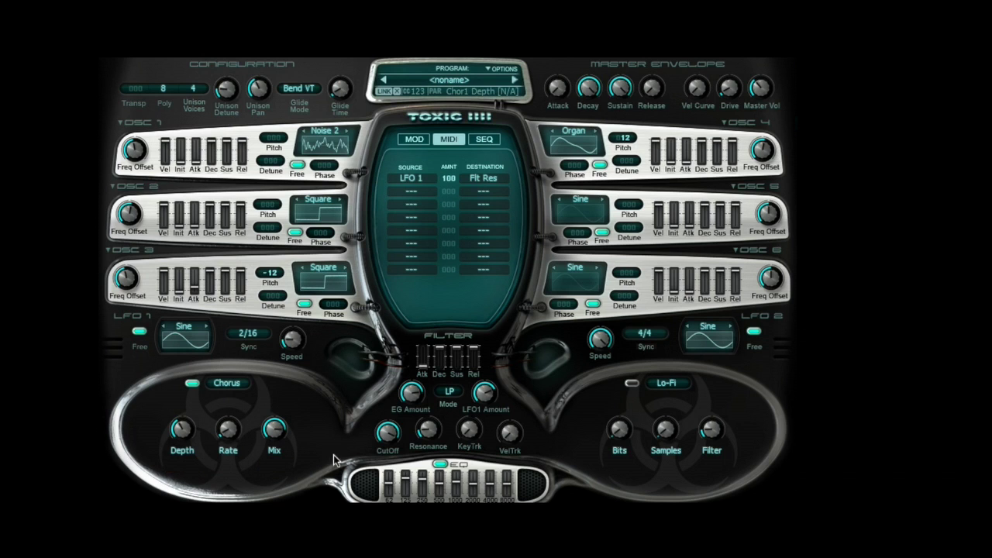
Adjust the Chorus mix, enable the Lo-Fi effect, and set its Samples to about 2% and Filter to about 27%.
left_click(274, 431)
left_click(630, 383)
left_click(665, 434)
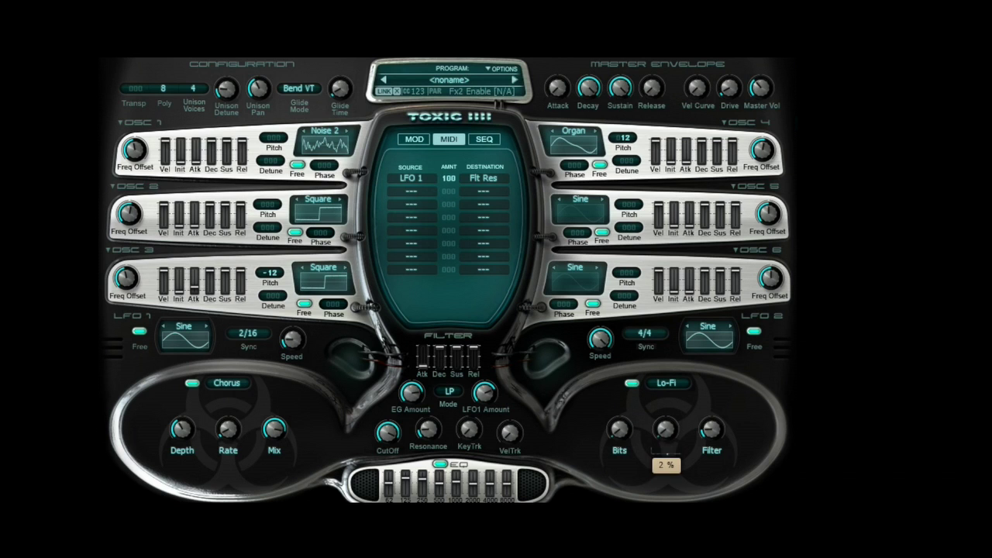
left_click_drag(711, 434, 711, 425)
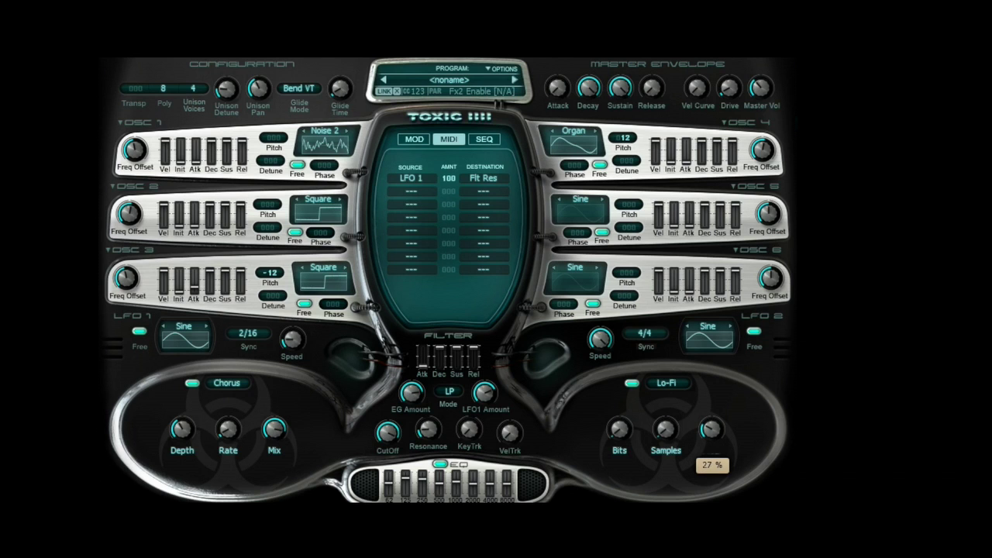
Raise the LFO 1 speed and adjust the filter's LFO1 amount, KeyTrk and EG amount.
mouse_move(484, 397)
left_mouse_down()
mouse_move(484, 379)
mouse_move(484, 399)
left_mouse_up()
left_click_drag(292, 338, 292, 339)
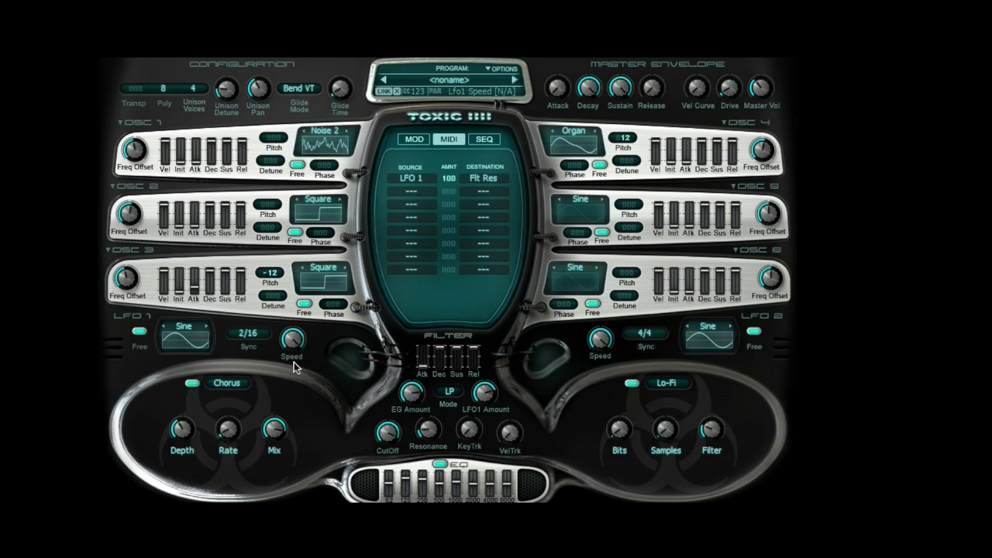
left_click_drag(469, 428, 469, 428)
left_click_drag(485, 395, 485, 395)
left_click_drag(413, 395, 386, 432)
Raise the filter's resonance, set the cutoff to about 56%, and adjust the 500 Hz EQ band and the filter's EG amount.
left_click(416, 139)
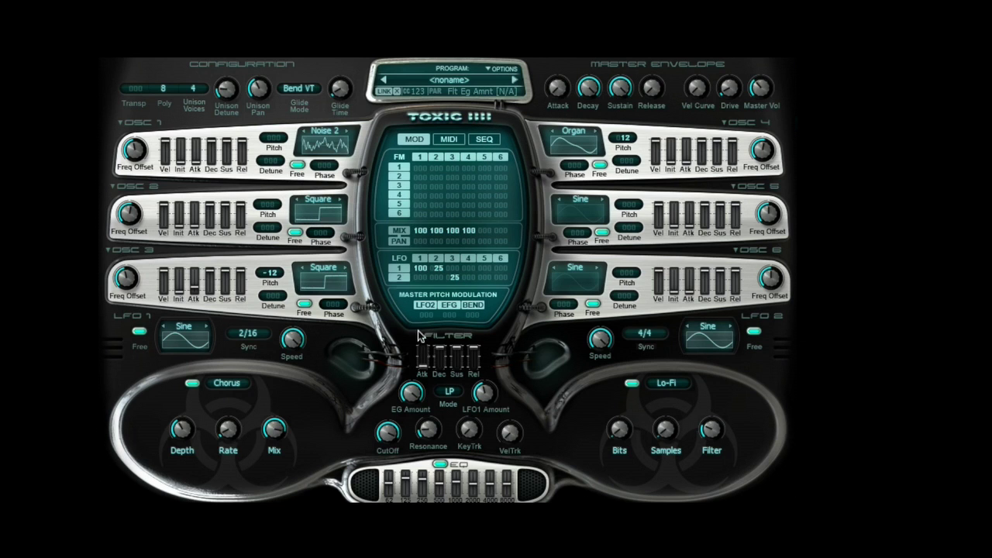
left_click_drag(428, 428, 428, 409)
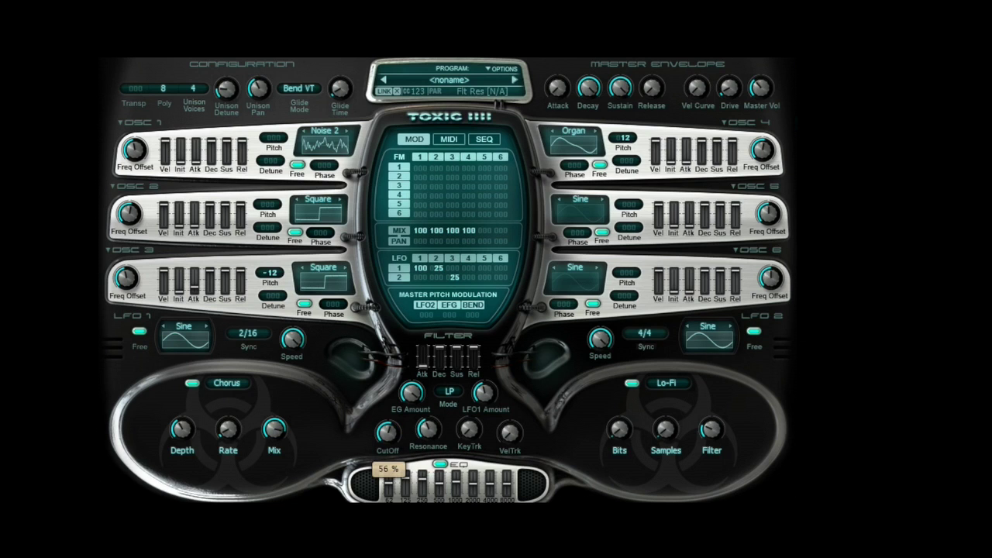
left_click(439, 488)
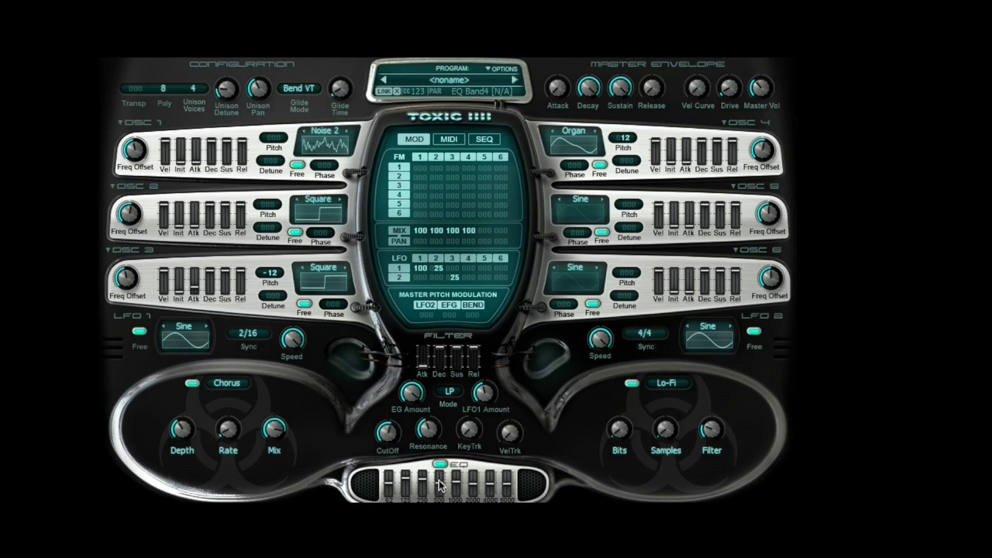
mouse_move(416, 400)
left_mouse_down()
mouse_move(415, 448)
mouse_move(416, 384)
mouse_move(416, 441)
mouse_move(416, 401)
left_mouse_up()
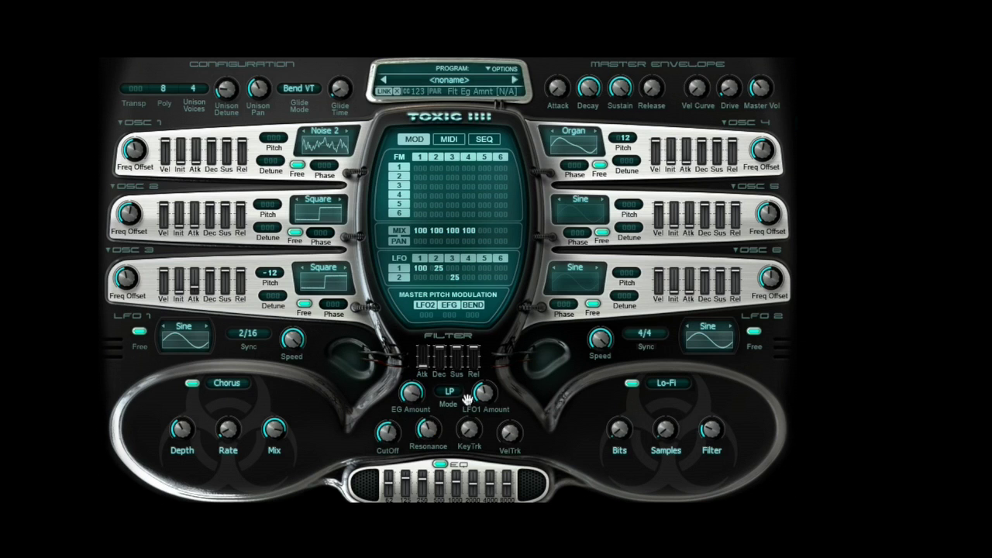
Raise the filter's LFO1 amount and cutoff, and lower its resonance and EG amount.
mouse_move(469, 429)
left_click(484, 393)
mouse_move(386, 431)
left_click_drag(386, 431, 406, 379)
left_click_drag(426, 429, 411, 393)
left_click(426, 428)
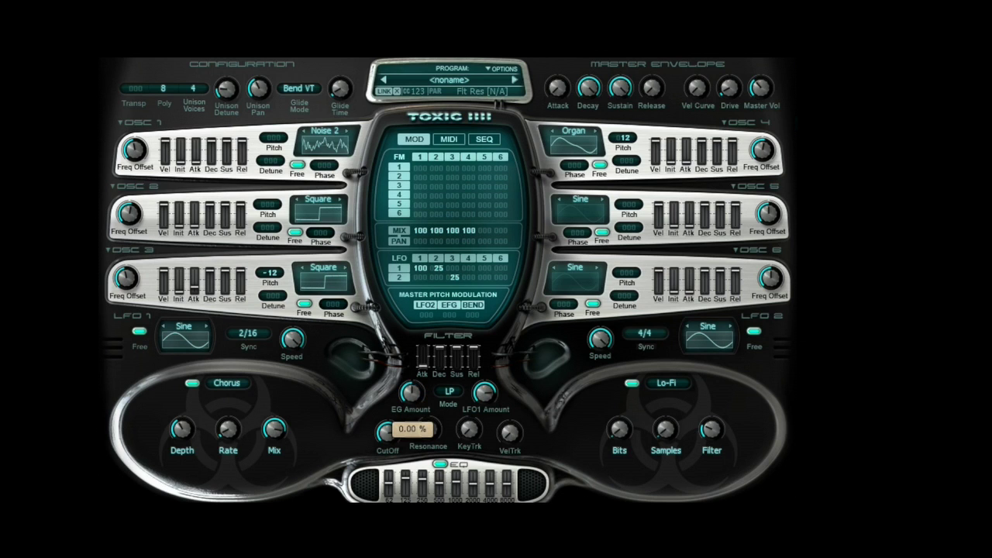
mouse_move(429, 429)
left_mouse_down()
mouse_move(428, 415)
mouse_move(426, 428)
left_mouse_up()
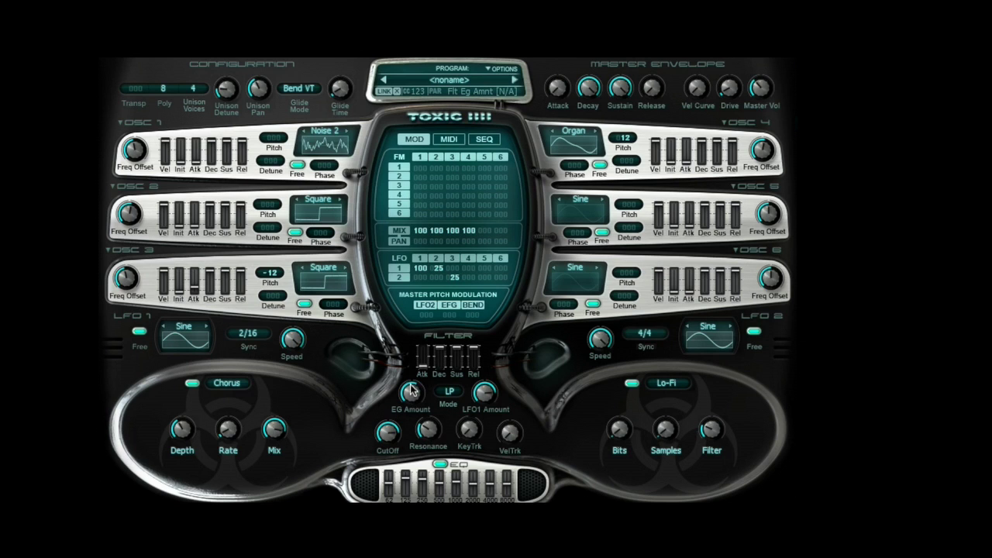
Raise the filter's EG amount and set the FM matrix value in row 2, column 1 to 25.
left_click_drag(417, 392, 416, 381)
left_click_drag(422, 179, 422, 172)
left_click_drag(419, 177, 419, 194)
Set the 500 Hz EQ band to about 4.2 dB, adjust the 1000 Hz band, and raise the filter's EG amount to 100%, resonance and LFO1 amount.
left_click_drag(456, 484, 454, 484)
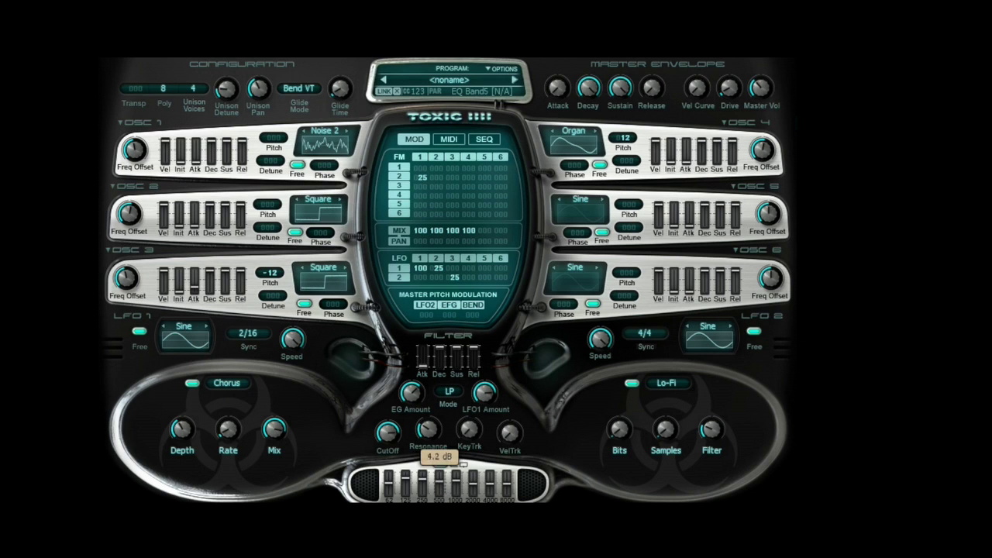
left_click(439, 482)
left_click_drag(426, 431, 427, 434)
left_click_drag(411, 389, 412, 345)
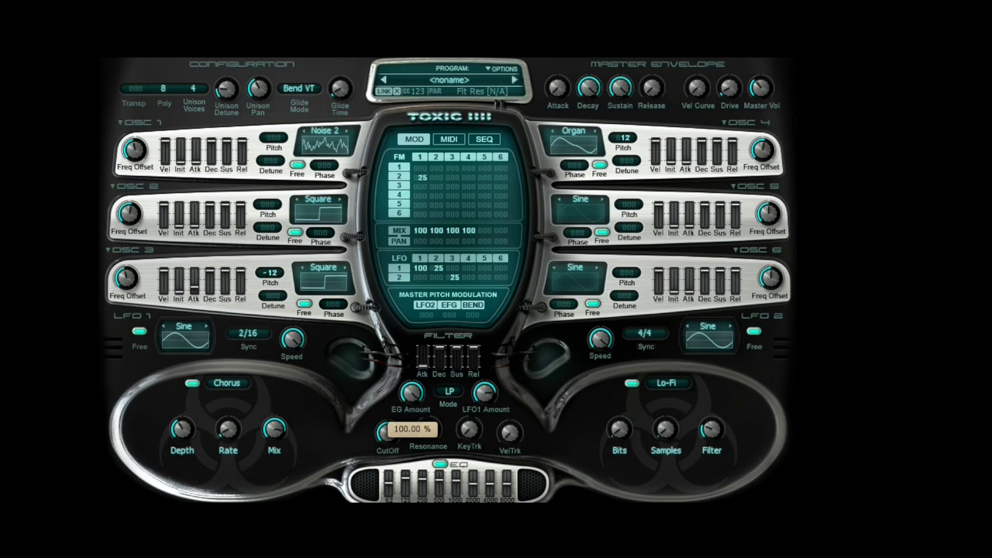
left_click_drag(390, 425, 429, 423)
left_click_drag(491, 397, 491, 372)
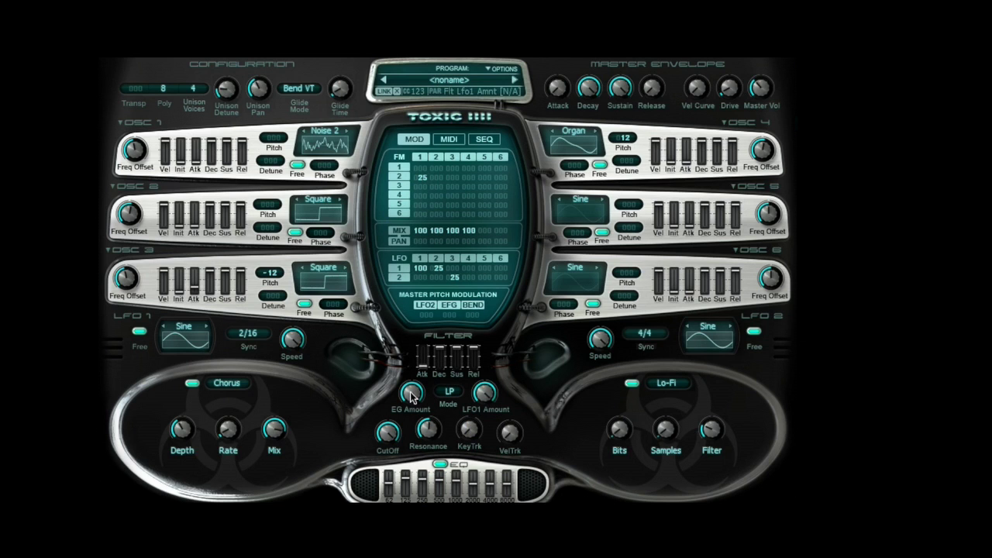
Try LFO 2's sync at 3/4 and return it to 4/4.
left_click(648, 338)
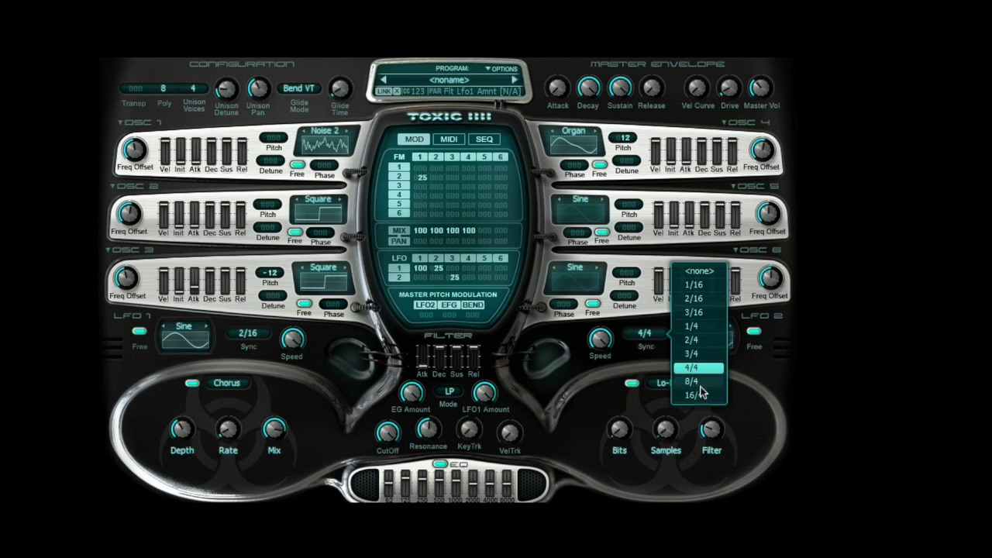
left_click(697, 353)
left_click(645, 337)
left_click(701, 368)
Raise the Chorus rate and depth, and set oscillator 3's pitch to 0 and its detune to -2.
left_click_drag(231, 430, 183, 433)
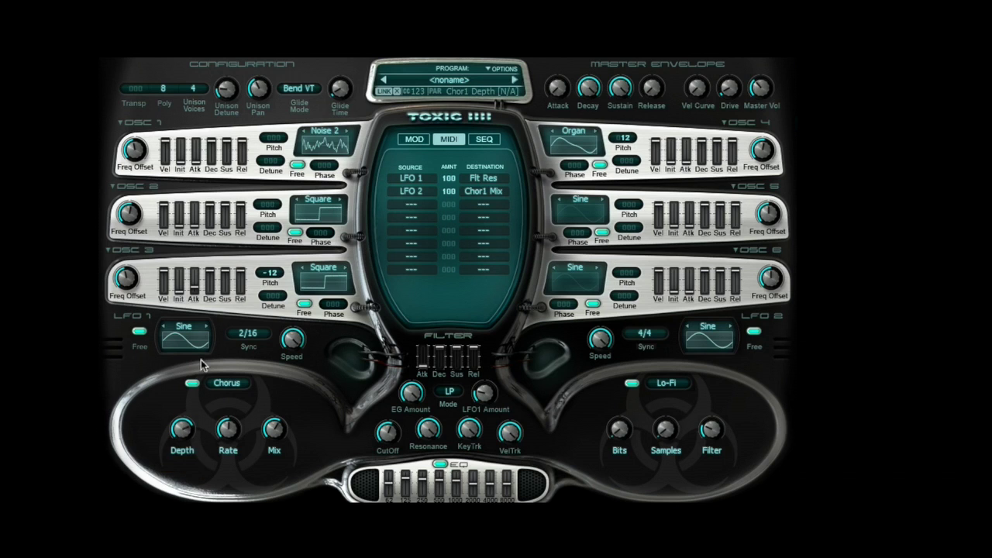
left_click_drag(274, 271, 275, 295)
left_click(274, 297)
In the modulation matrix, set LFO 1's amount for oscillator 3 to 100, and adjust the filter's EG amount and the unison detune.
left_click(414, 139)
double_click(412, 393)
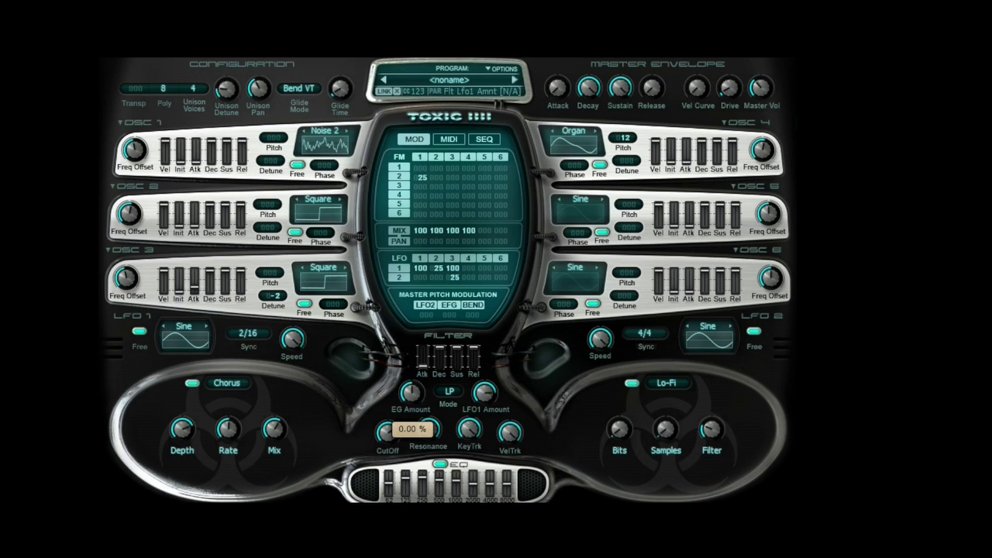
mouse_move(412, 393)
left_mouse_down()
mouse_move(411, 373)
mouse_move(411, 409)
left_mouse_up()
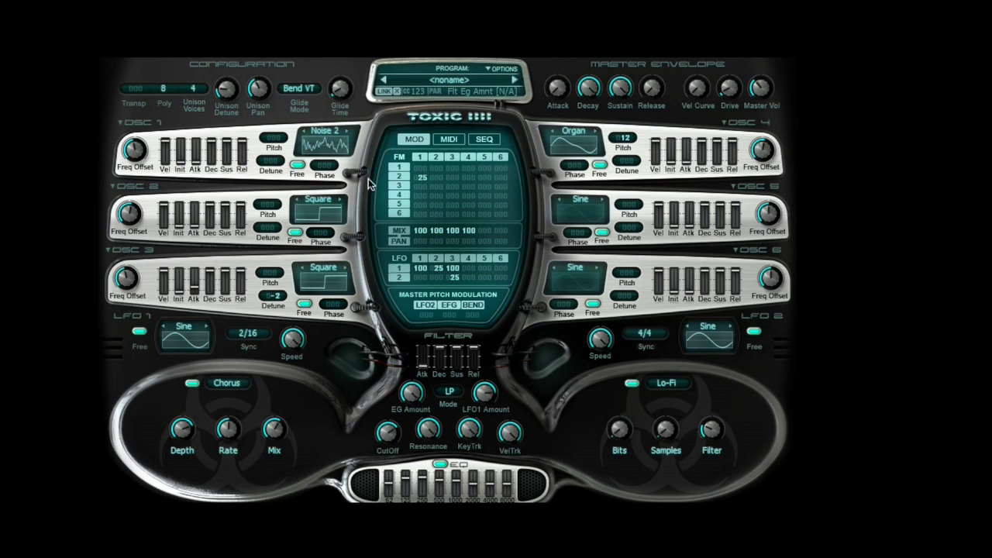
mouse_move(226, 89)
left_mouse_down()
mouse_move(236, 104)
mouse_move(227, 70)
mouse_move(237, 94)
left_mouse_up()
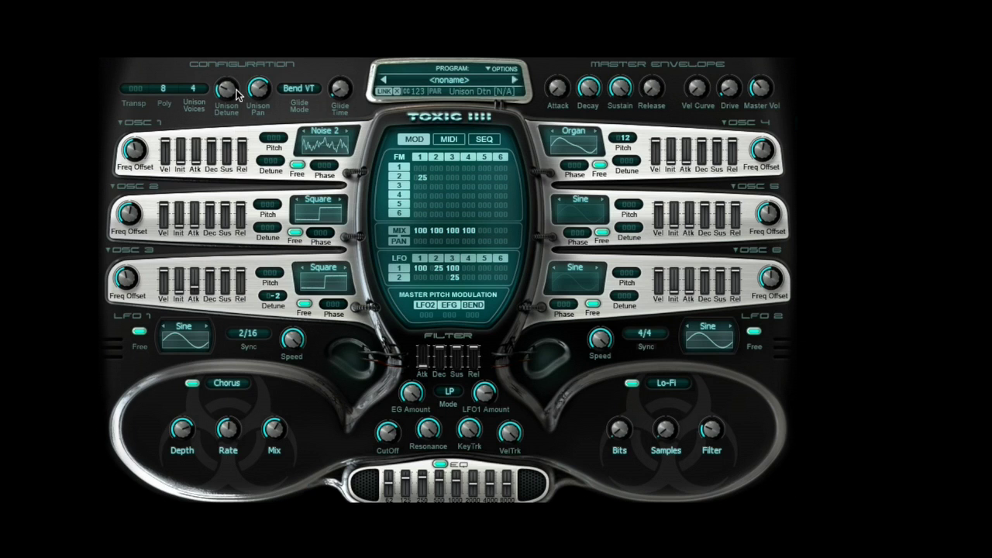